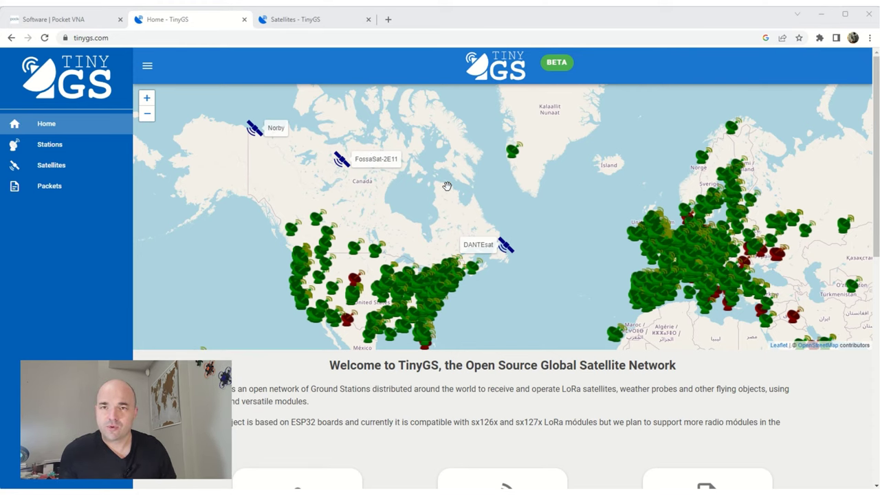
# Zoom and pan the ground-station world map over Canada, Europe and Asia.
pyautogui.scroll(-2, 446, 196)
pyautogui.moveTo(520, 261); pyautogui.dragTo(485, 203)
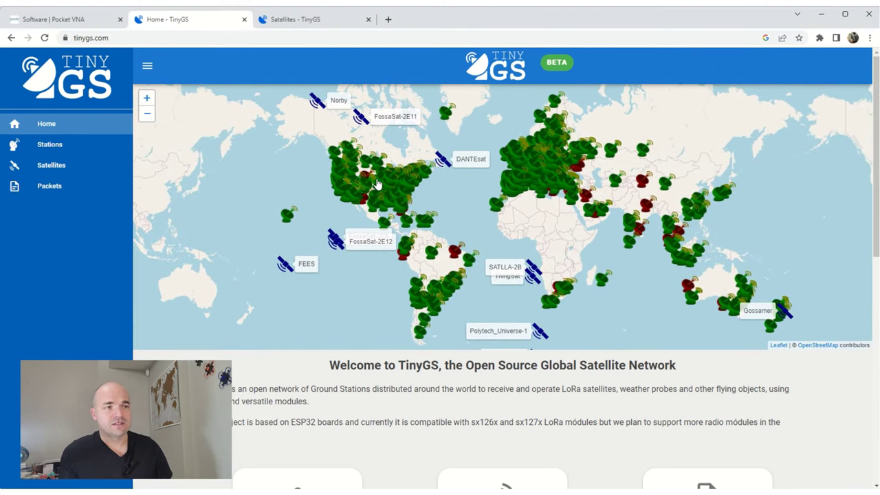
pyautogui.scroll(2, 376, 184)
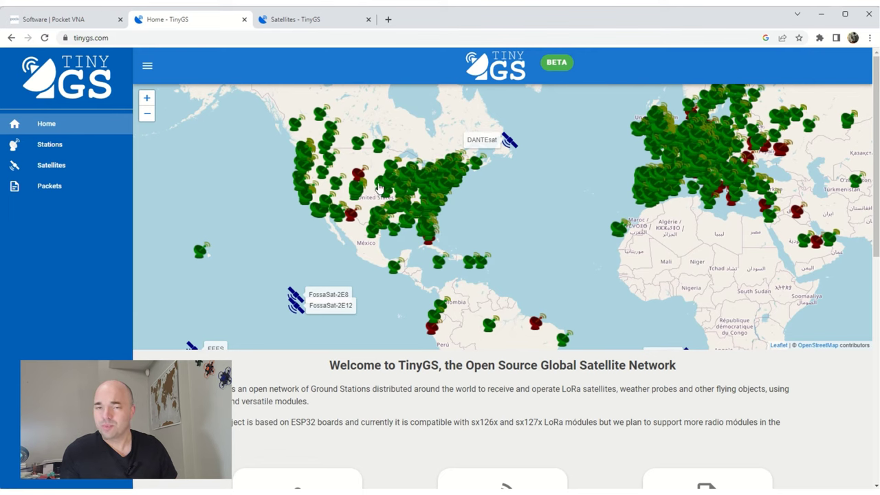
pyautogui.moveTo(364, 180); pyautogui.dragTo(360, 229)
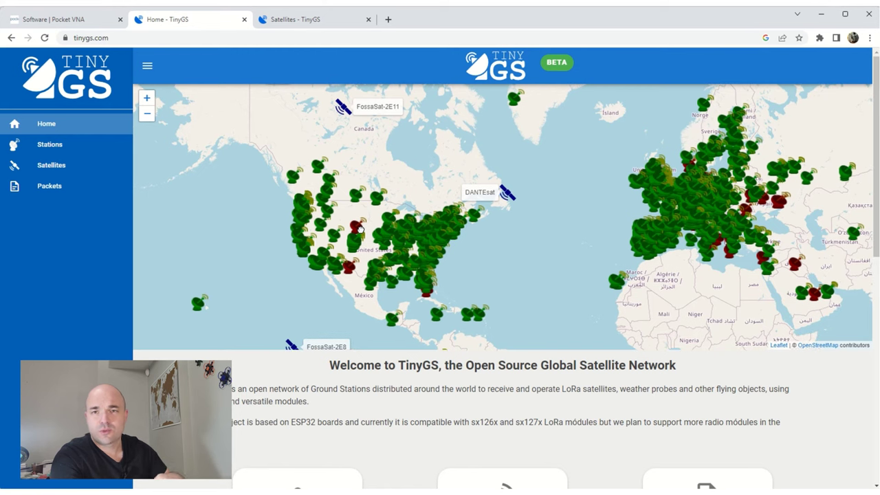
pyautogui.moveTo(360, 229); pyautogui.dragTo(259, 198)
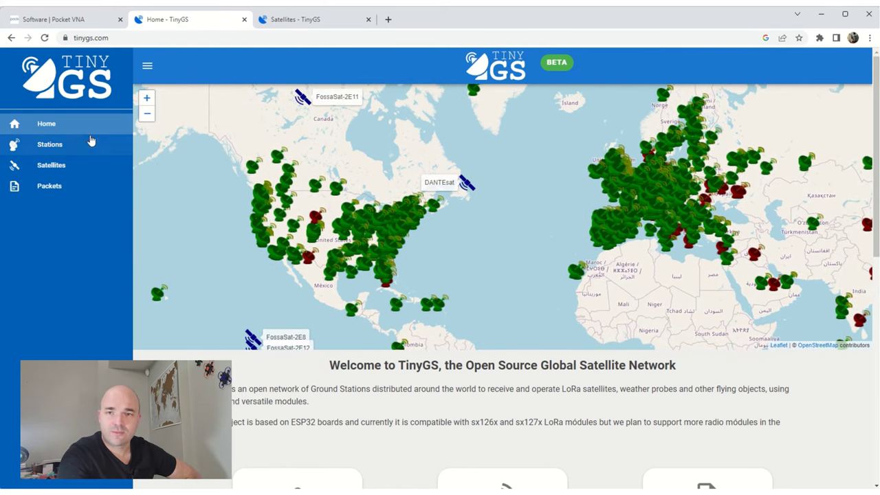
# Browse the Stations list of ground stations tracking SATTLA-2B, FUTURA-SM1 and Norbi.
pyautogui.click(74, 146)
pyautogui.scroll(-7, 432, 221)
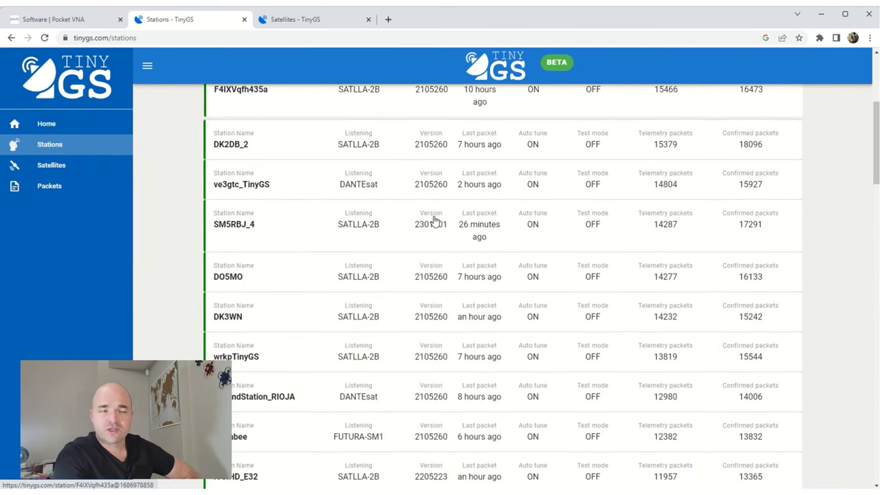
pyautogui.scroll(-1, 434, 221)
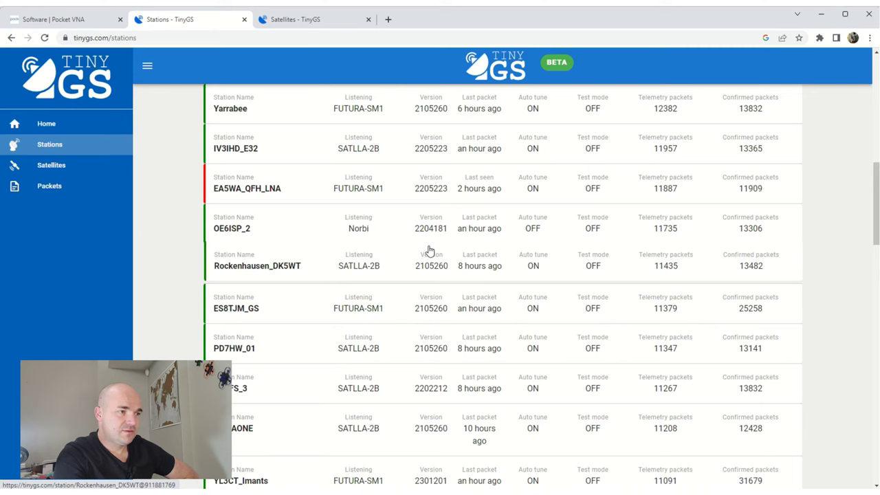
# Scroll down the Satellites catalogue through the Norby, FEES, SATLLA-2B and DANTEsat cards.
pyautogui.click(69, 167)
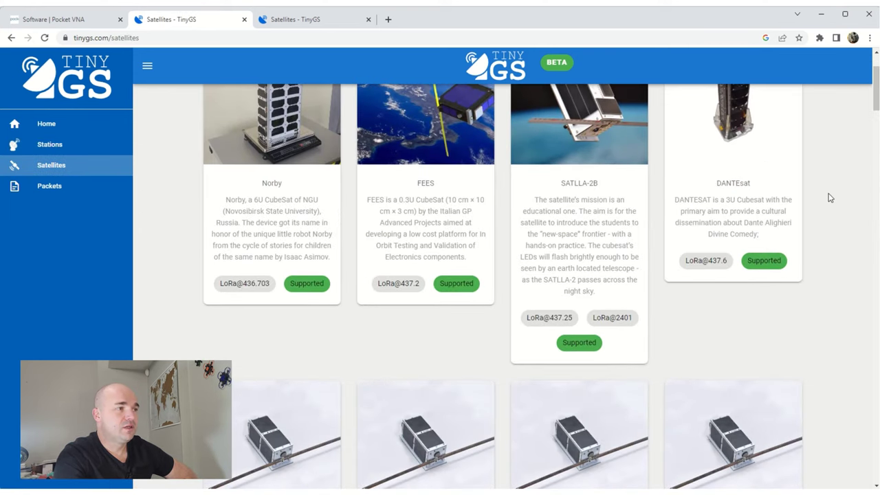
pyautogui.scroll(-14, 258, 340)
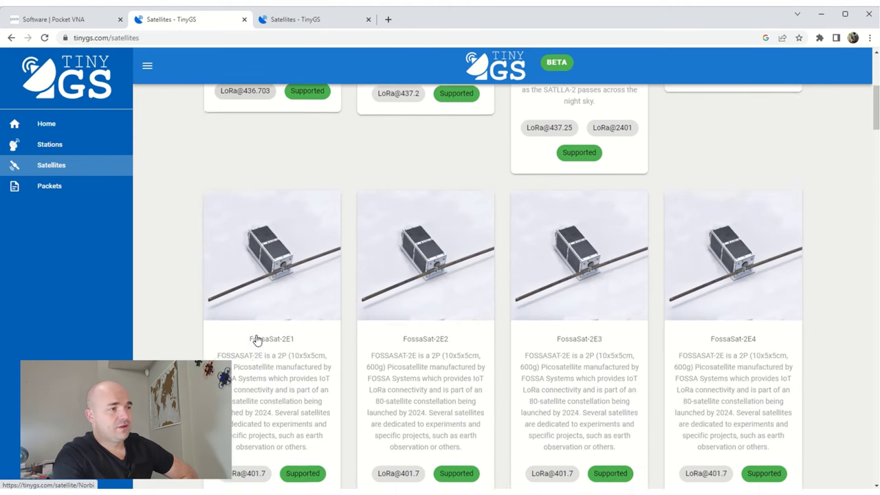
pyautogui.scroll(-5, 512, 323)
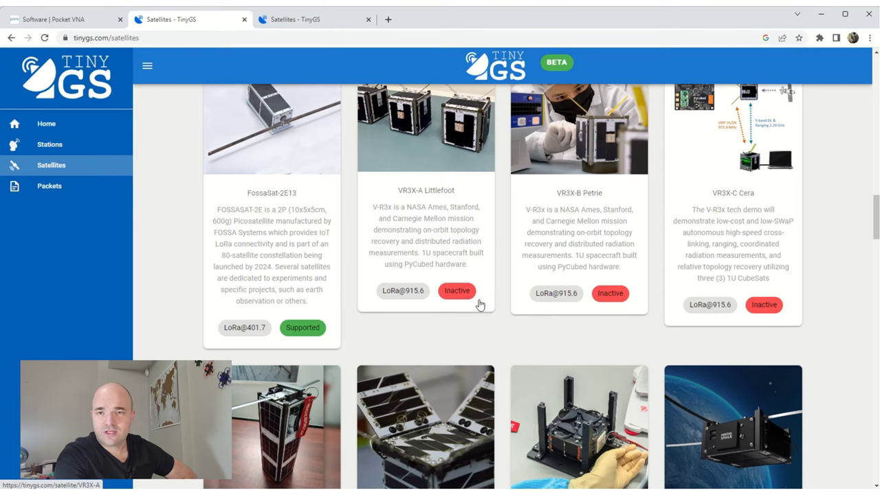
pyautogui.scroll(-5, 609, 289)
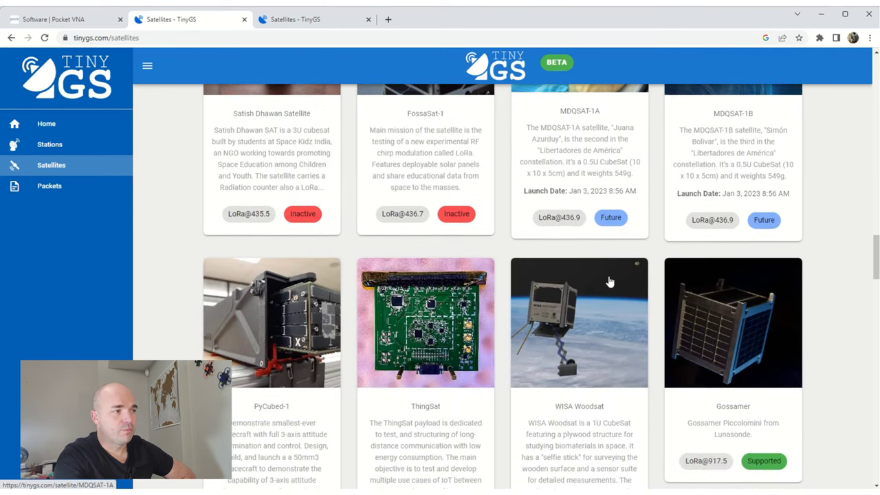
pyautogui.scroll(-8, 609, 281)
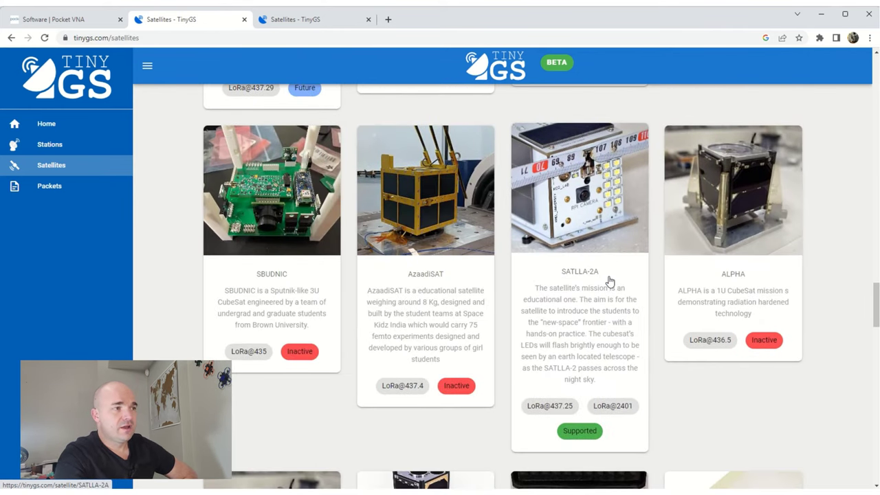
pyautogui.scroll(-3, 608, 281)
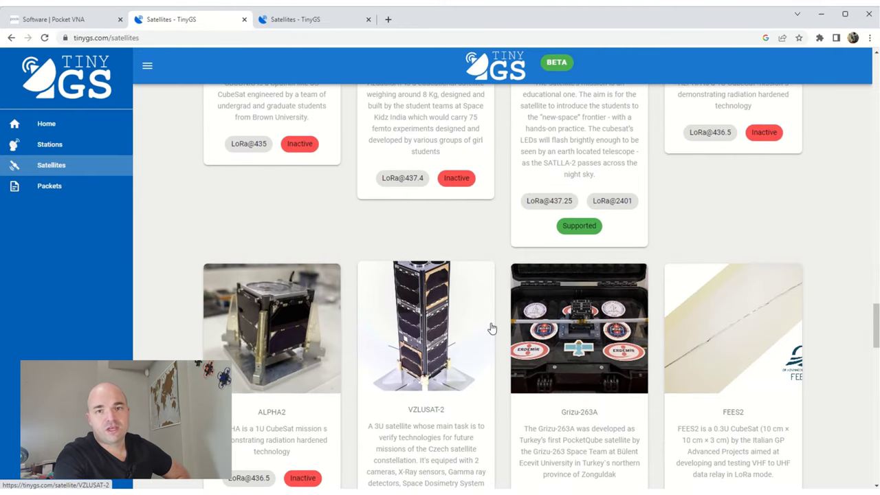
pyautogui.scroll(-4, 491, 328)
pyautogui.scroll(-3, 519, 316)
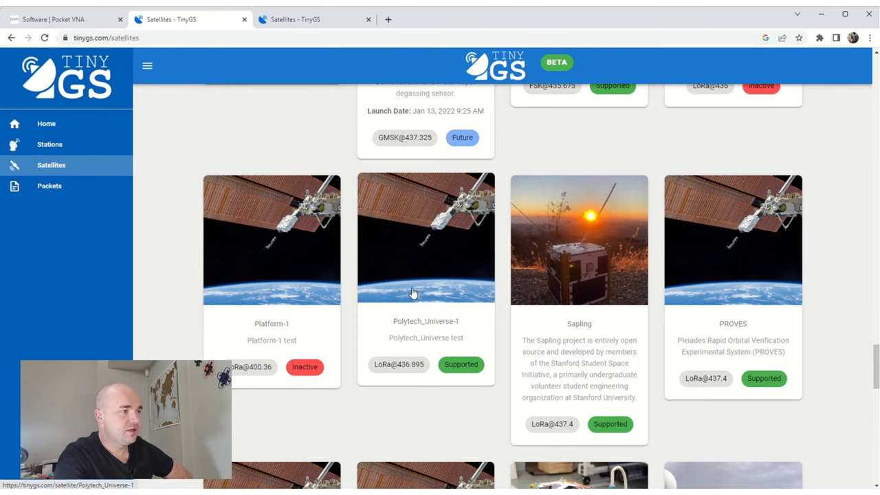
pyautogui.scroll(-5, 412, 293)
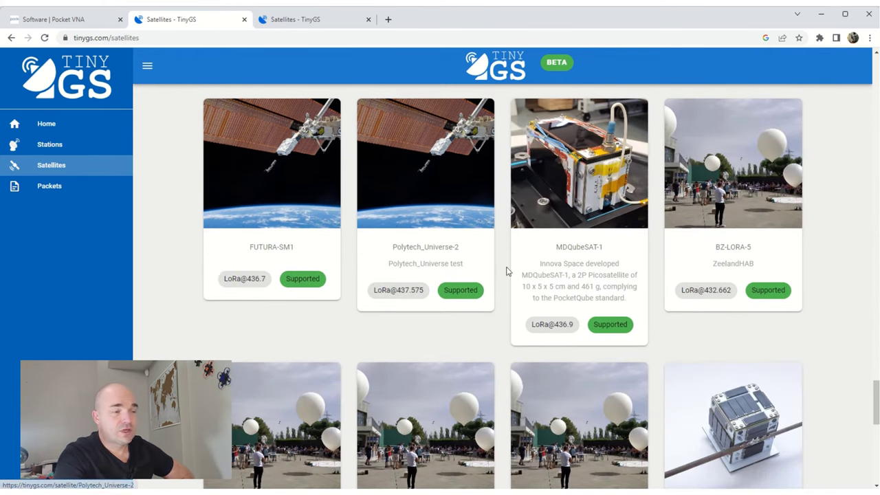
pyautogui.scroll(-6, 508, 275)
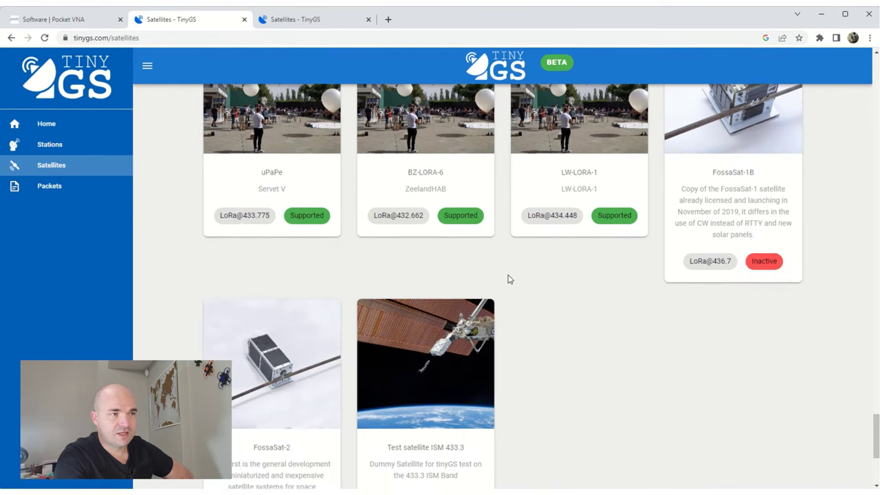
# Scroll back up through the satellite cards to the top of the catalogue.
pyautogui.scroll(20, 612, 272)
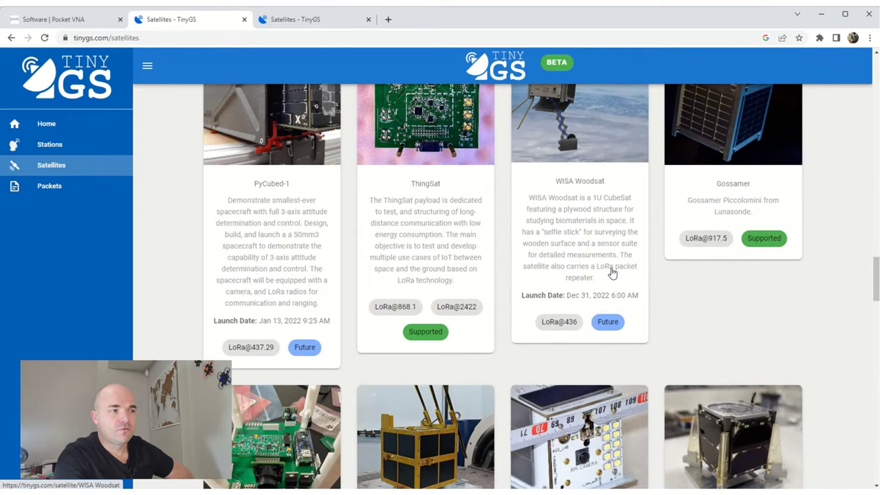
pyautogui.scroll(-1, 611, 271)
pyautogui.scroll(5, 611, 271)
pyautogui.scroll(-10, 282, 215)
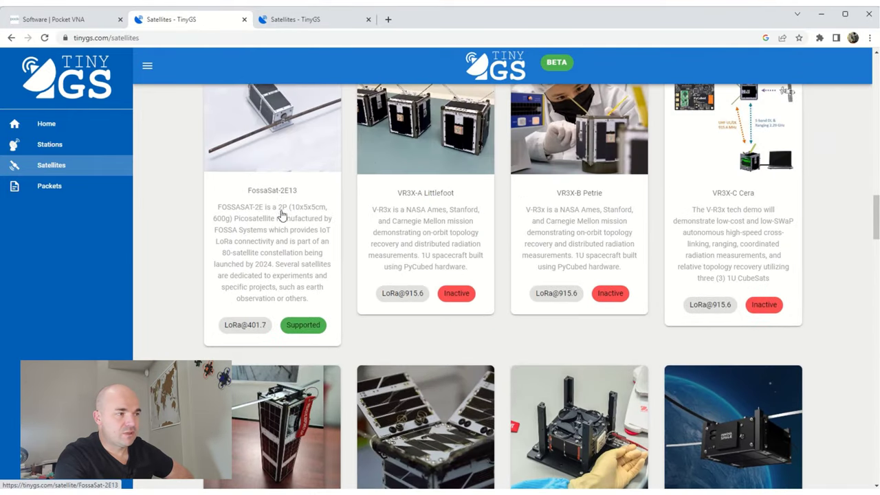
pyautogui.scroll(3, 383, 209)
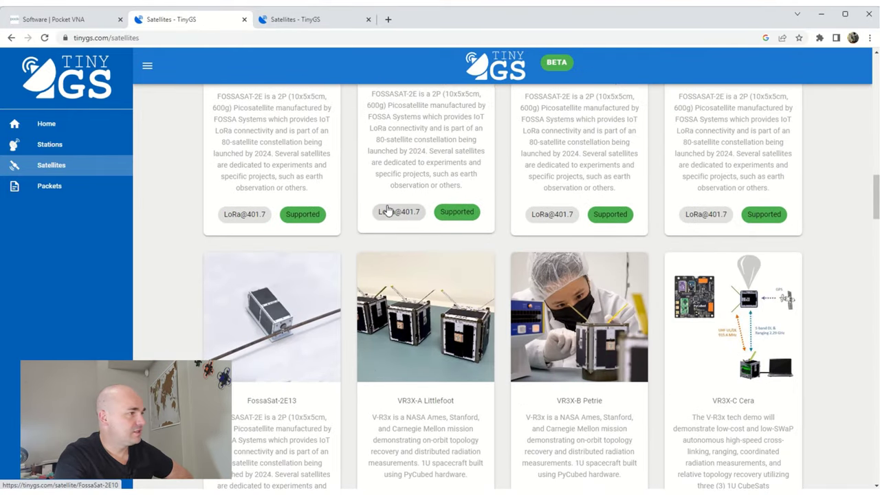
pyautogui.scroll(4, 387, 210)
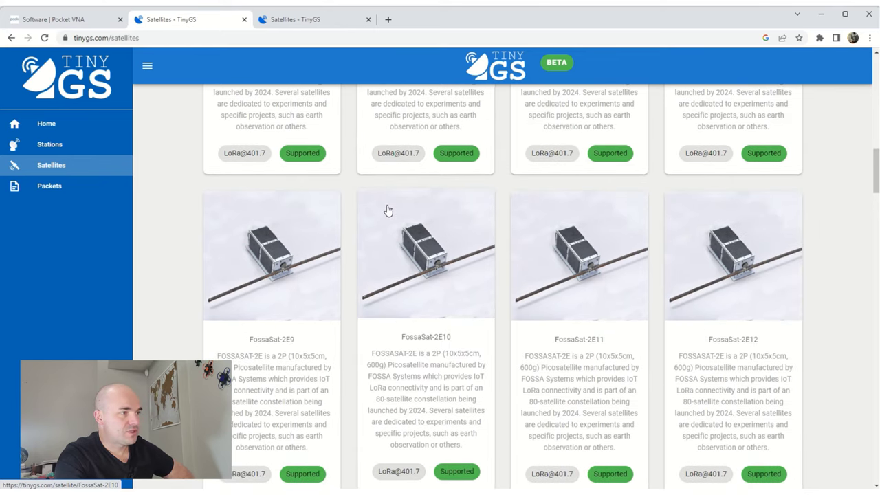
pyautogui.scroll(15, 387, 210)
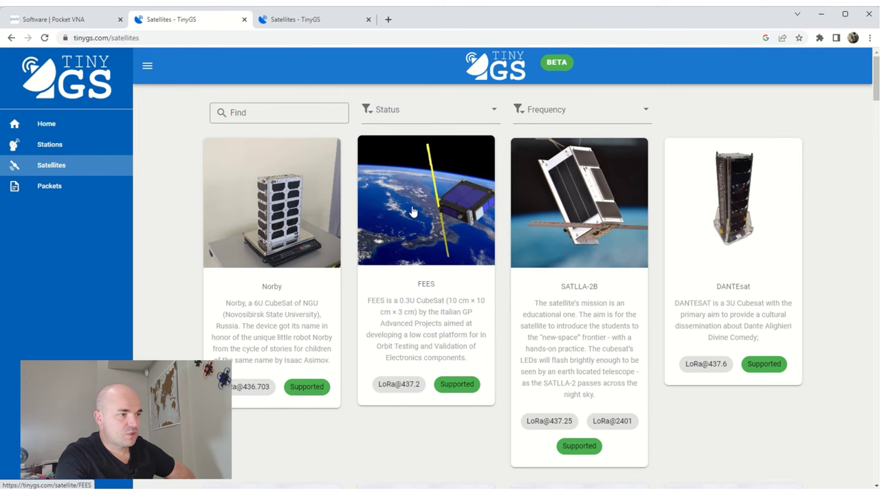
# Scroll down the Last packets list past Norby, FossaSat-2E12, FEES and SATLLA-2B packets.
pyautogui.click(47, 188)
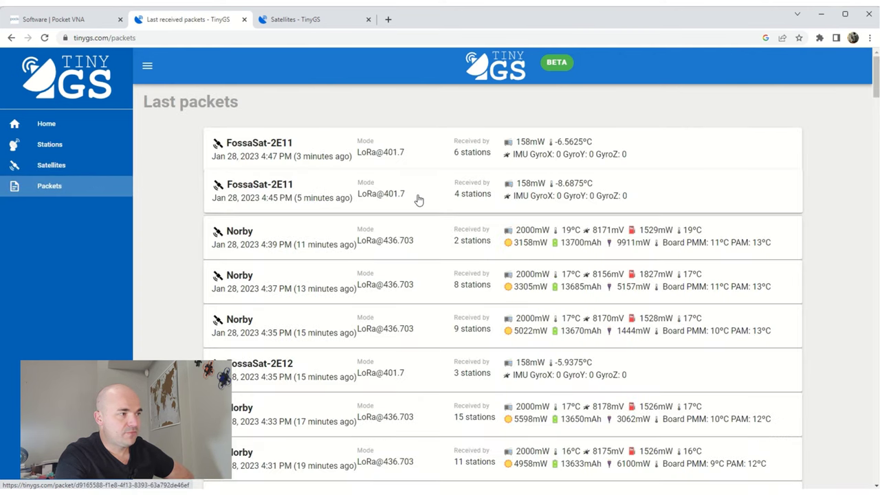
pyautogui.scroll(-5, 417, 199)
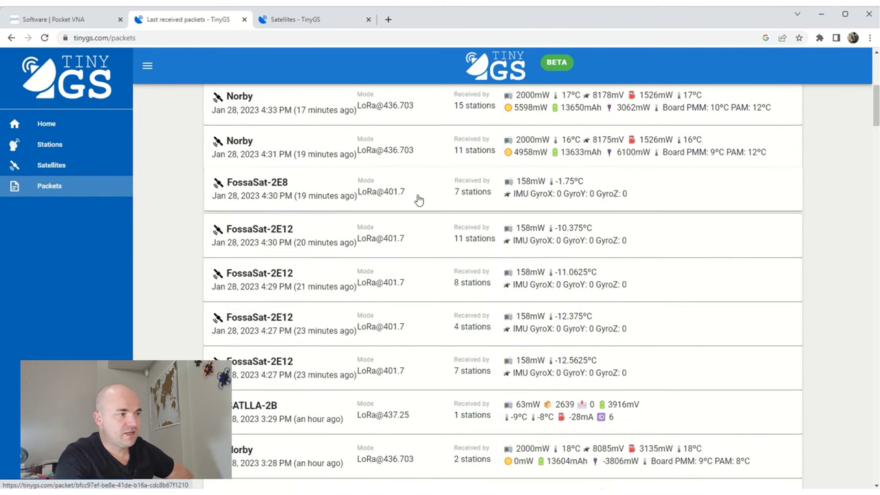
pyautogui.scroll(-1, 419, 199)
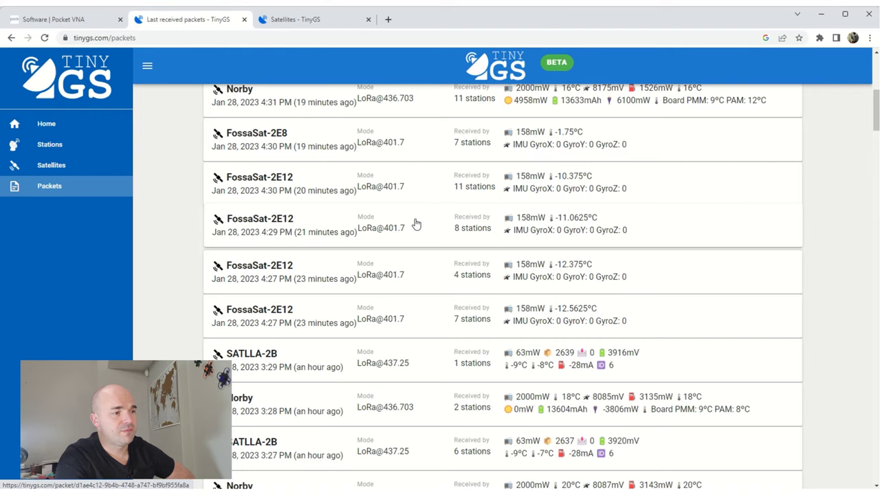
pyautogui.scroll(-15, 416, 224)
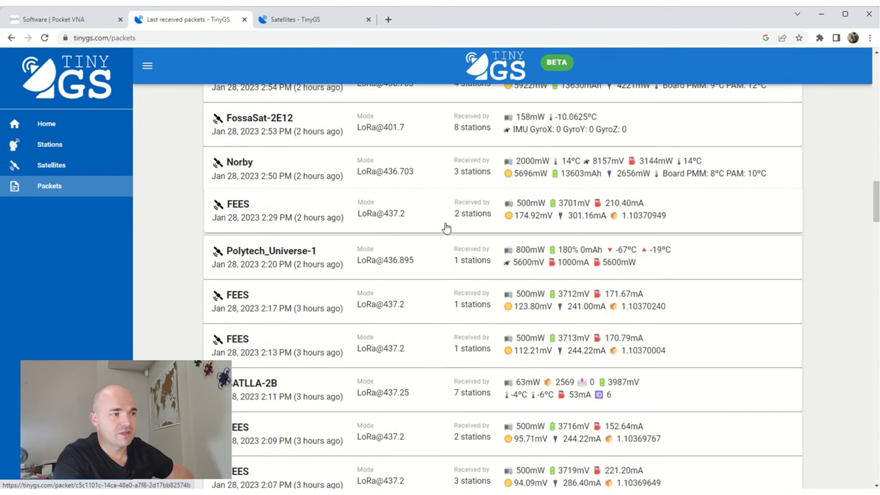
pyautogui.scroll(-15, 445, 228)
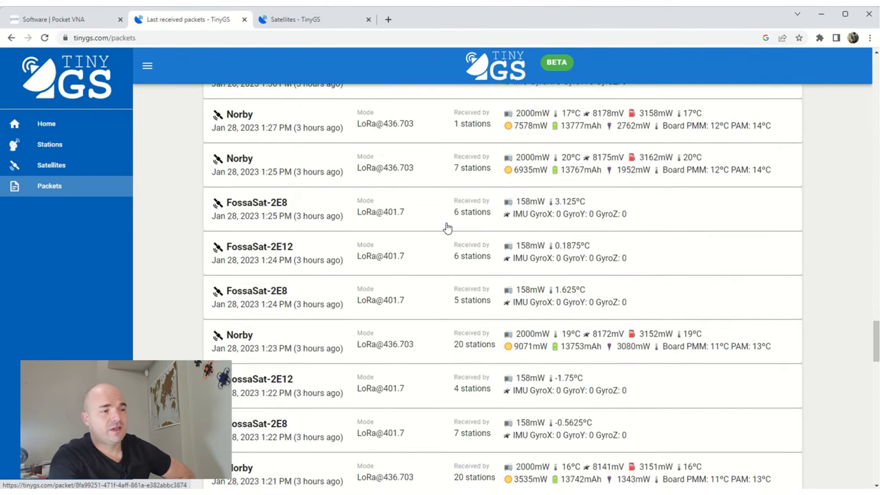
pyautogui.scroll(-5, 447, 227)
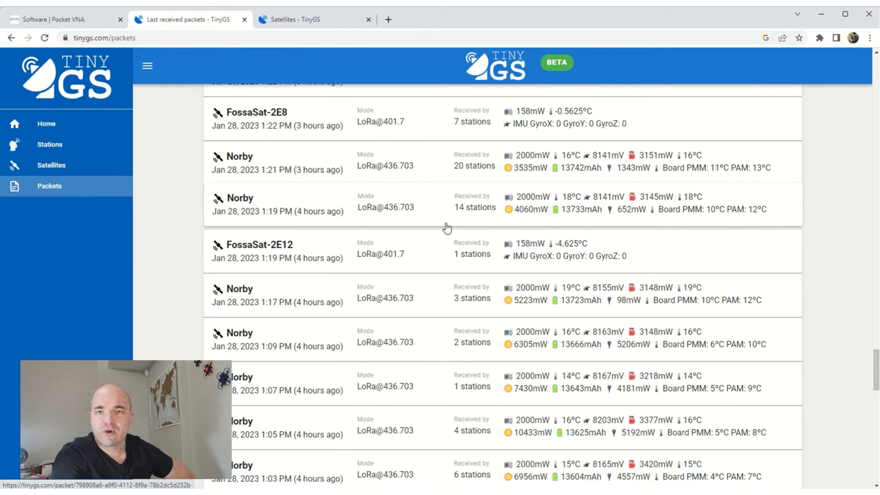